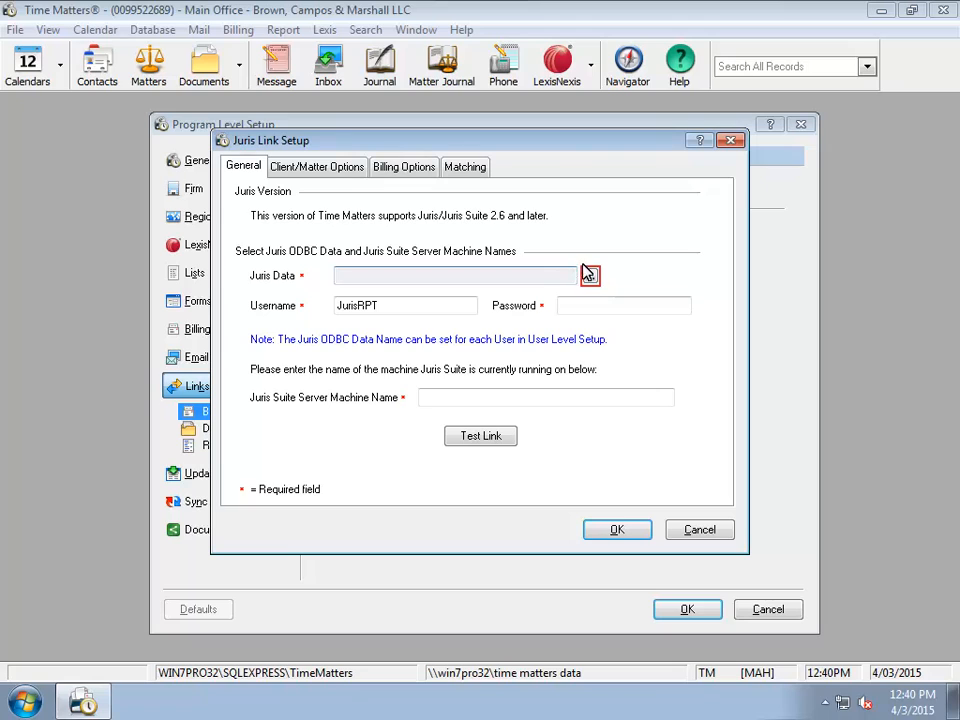
Step: Set the Juris Data source to Juris Link (SQL Server)
{"action": "left_click", "coordinate": [591, 278]}
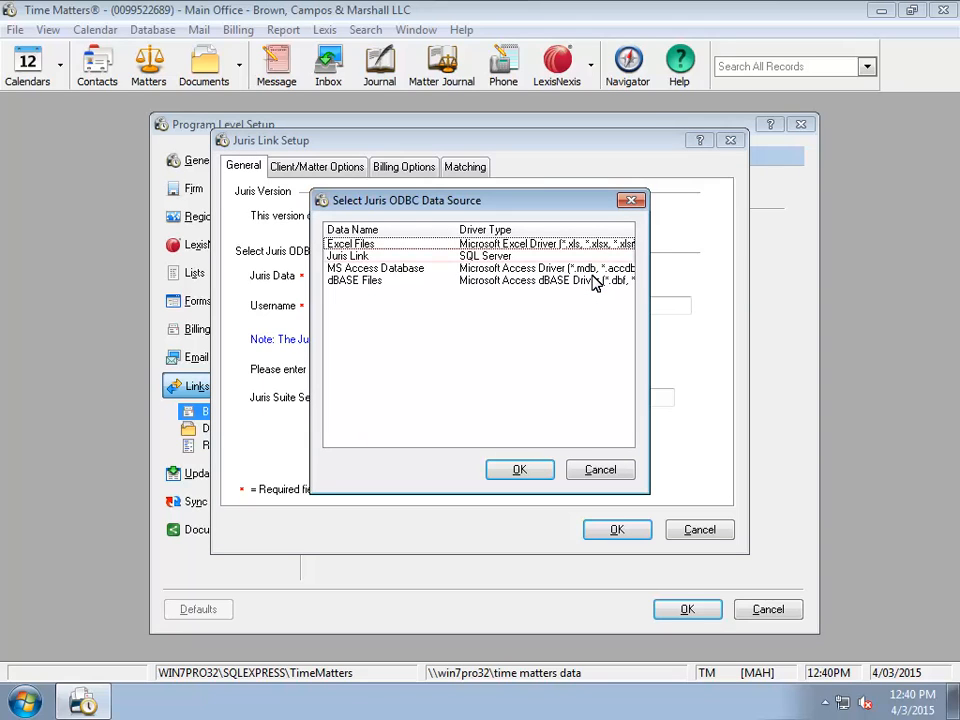
{"action": "left_click", "coordinate": [376, 255]}
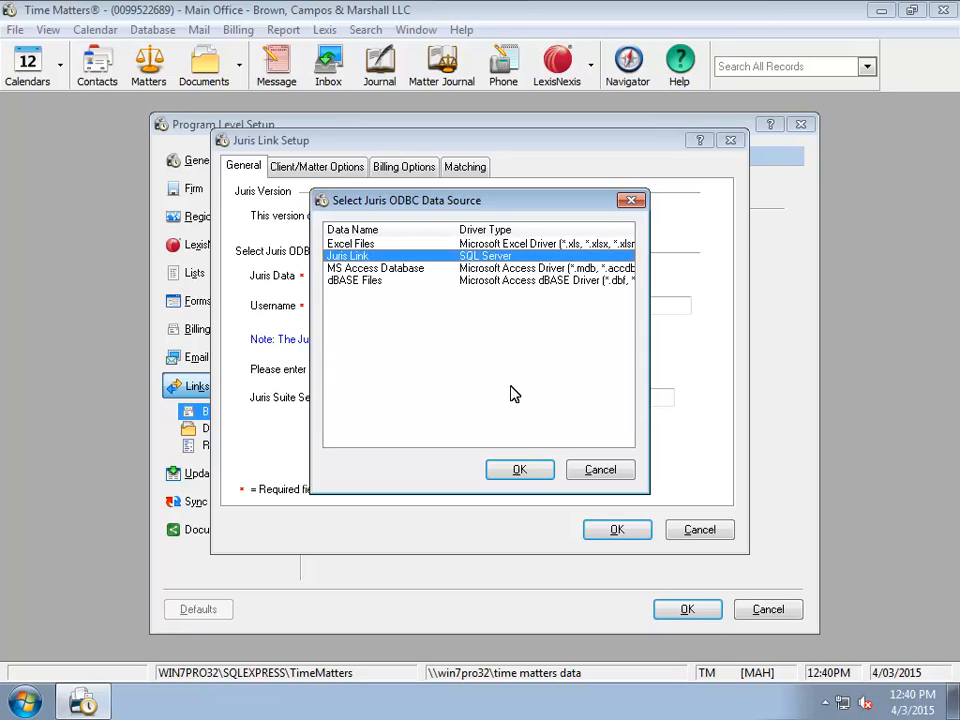
{"action": "left_click", "coordinate": [519, 469]}
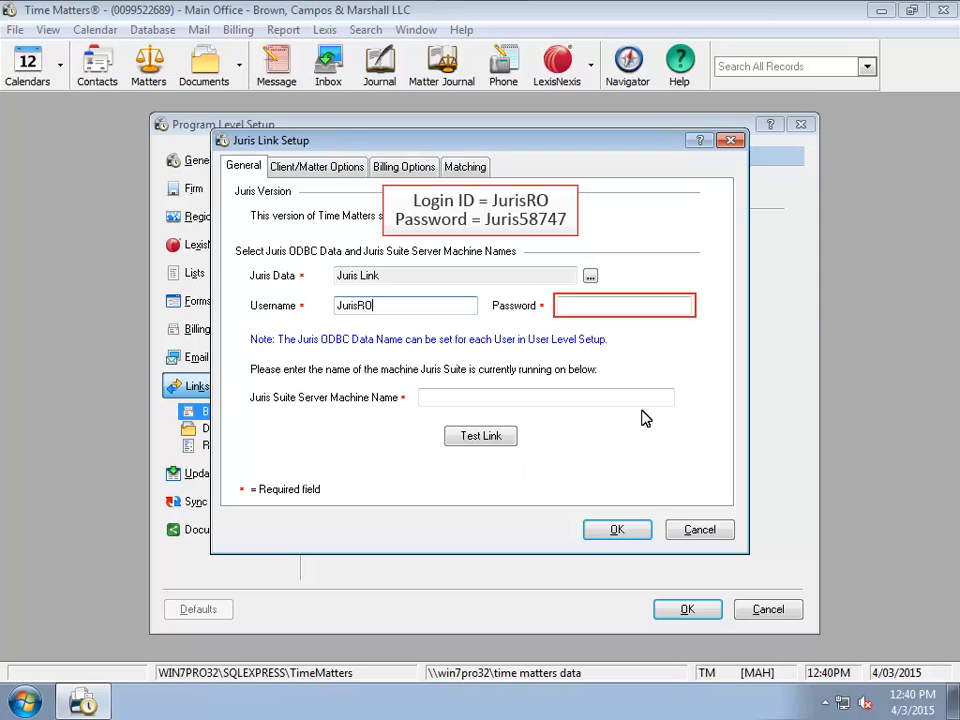
Step: Enter the Juris account password and server machine name Win7Pro32, then pass the link test
{"action": "left_click", "coordinate": [670, 309]}
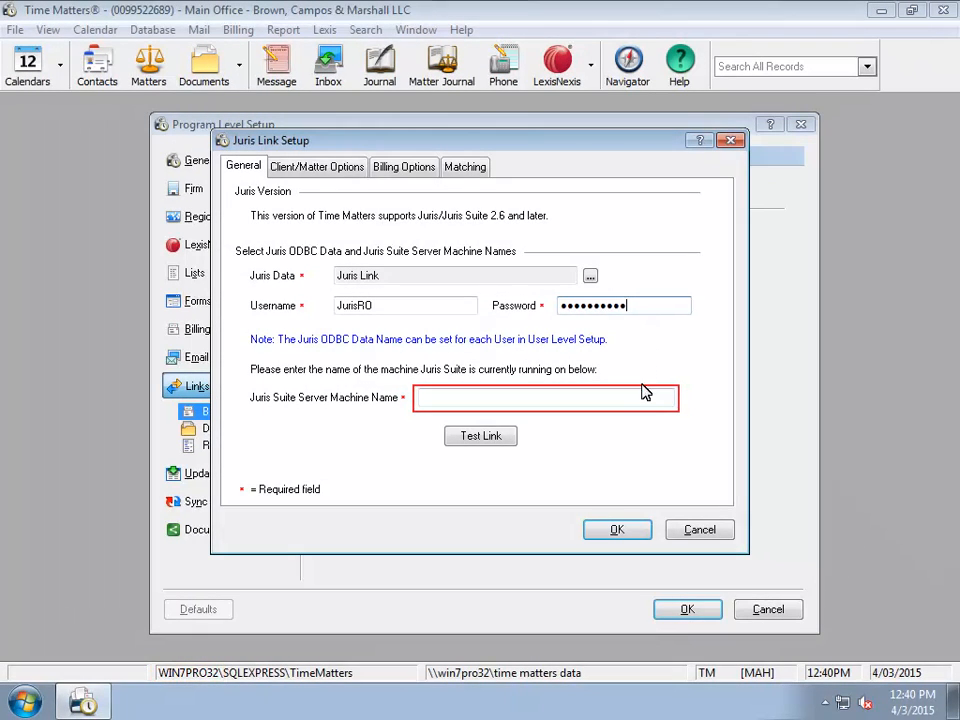
{"action": "left_click", "coordinate": [643, 396]}
{"action": "type", "text": "Win7Pro32"}
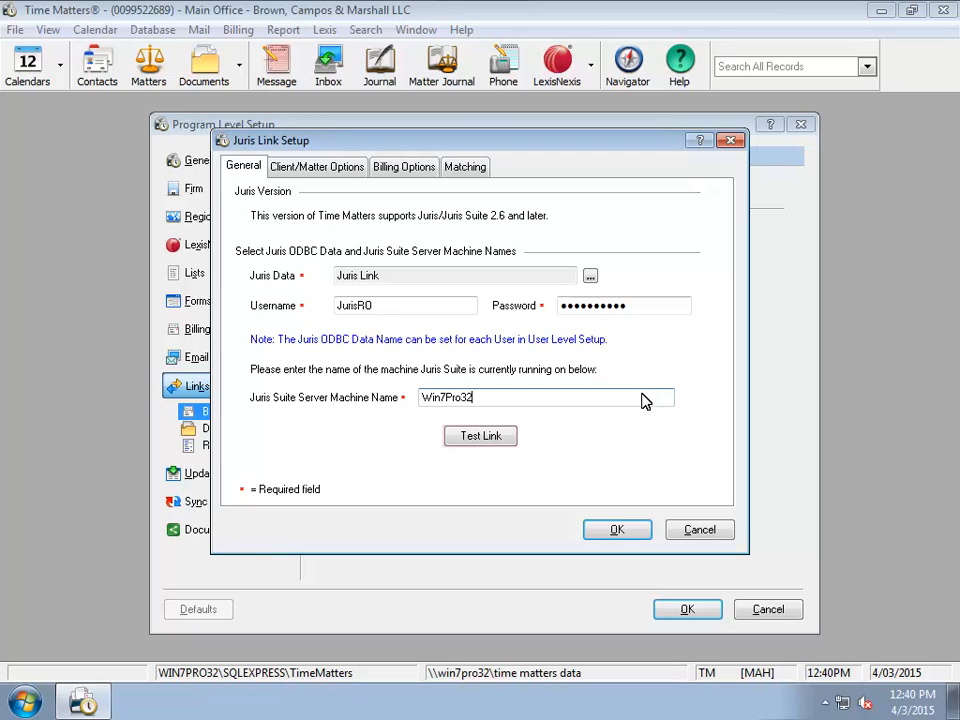
{"action": "left_click", "coordinate": [480, 436]}
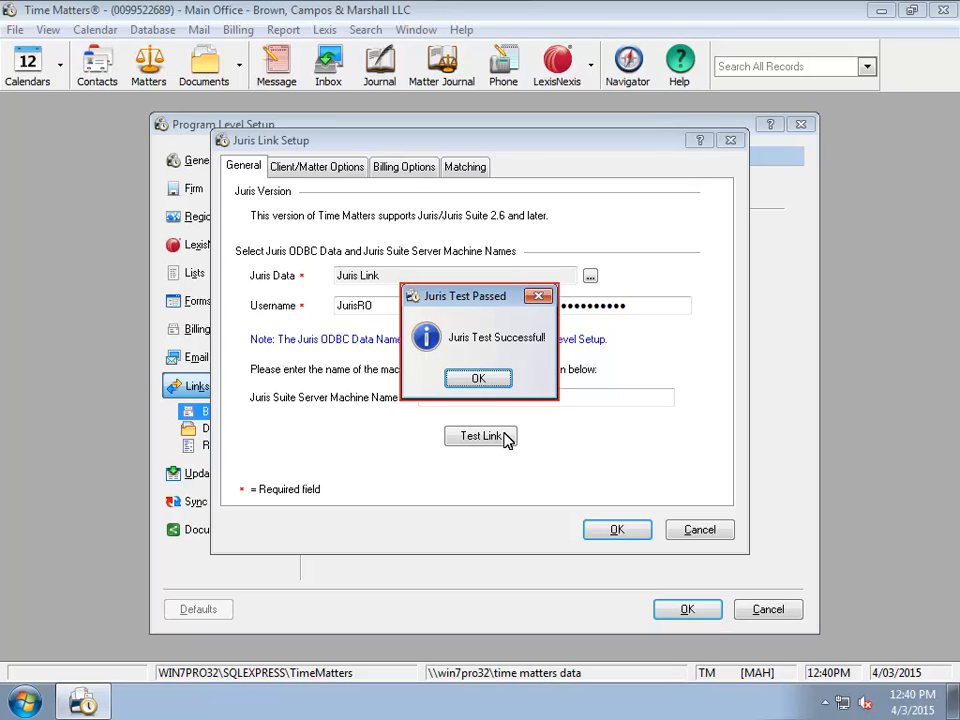
{"action": "left_click", "coordinate": [499, 380]}
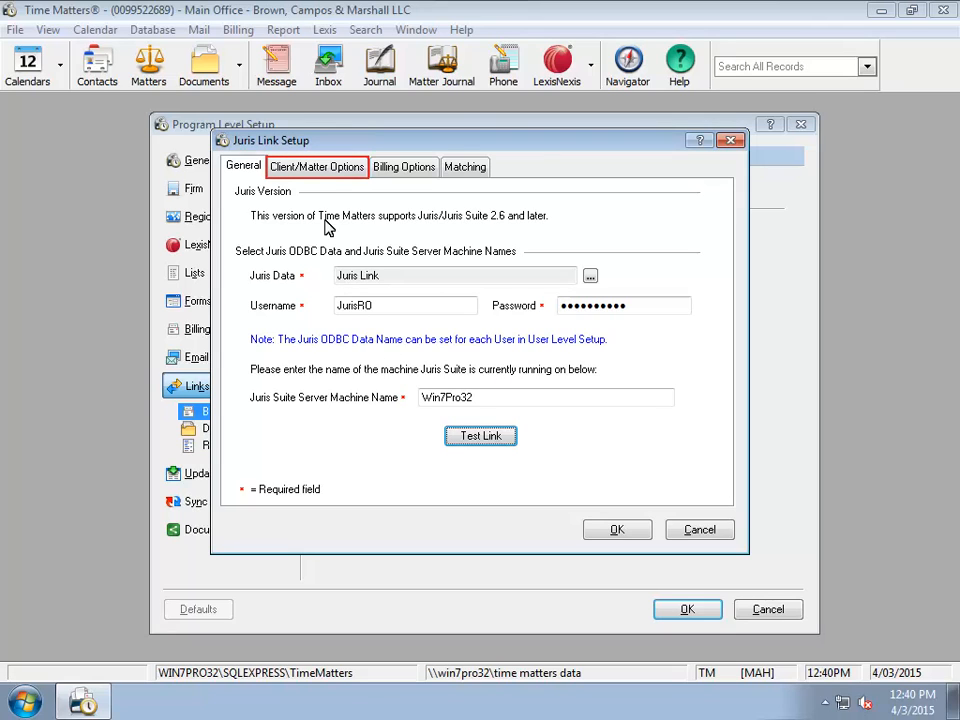
Step: Enter 8888 as the Juris Client Template on the Client/Matter Options page
{"action": "left_click", "coordinate": [322, 168]}
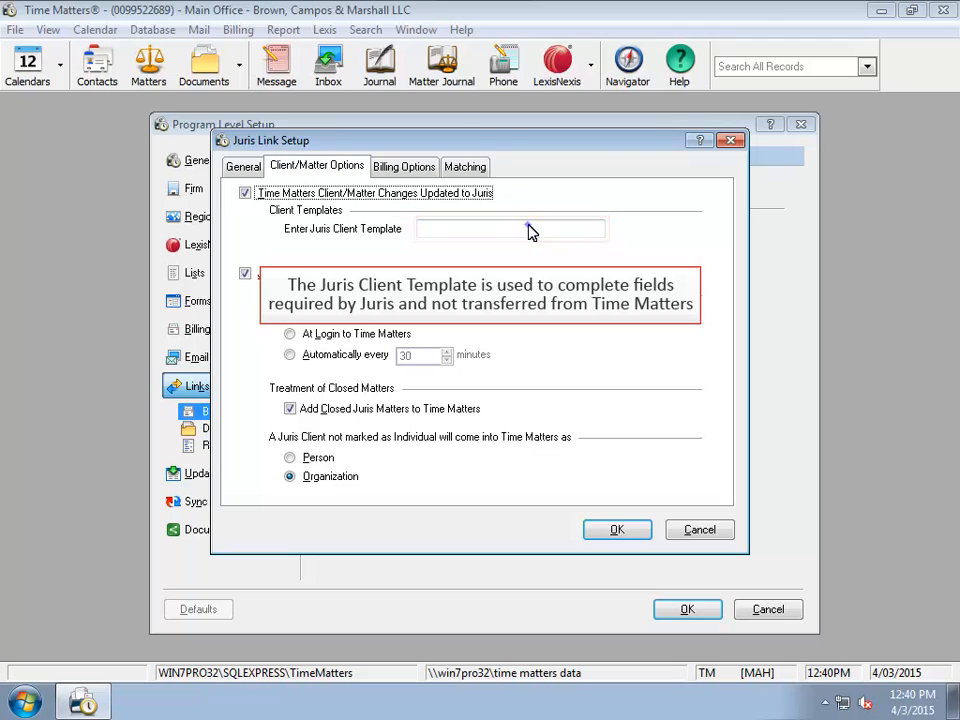
{"action": "type", "text": "8888"}
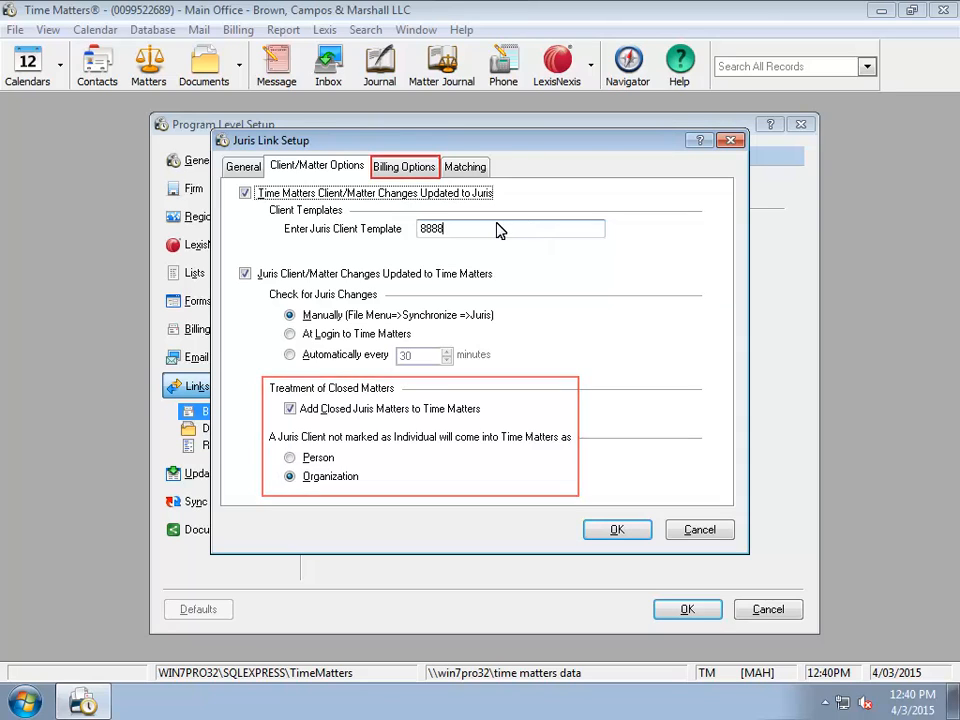
Step: Review the Billing Options page, then bring up the staff Matching page
{"action": "left_click", "coordinate": [420, 172]}
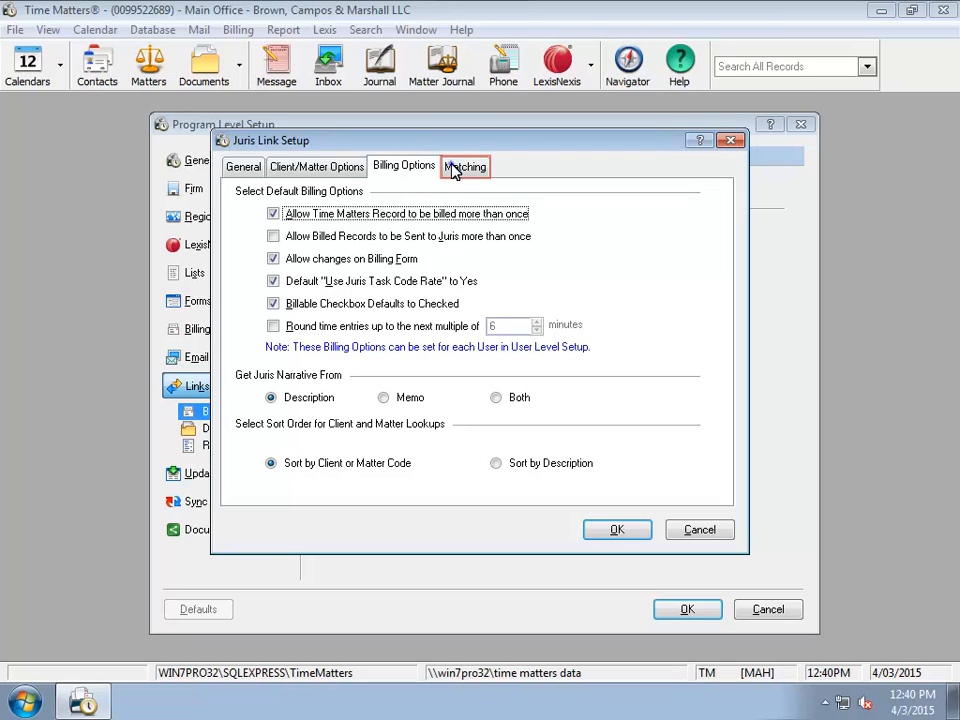
{"action": "left_click", "coordinate": [453, 170]}
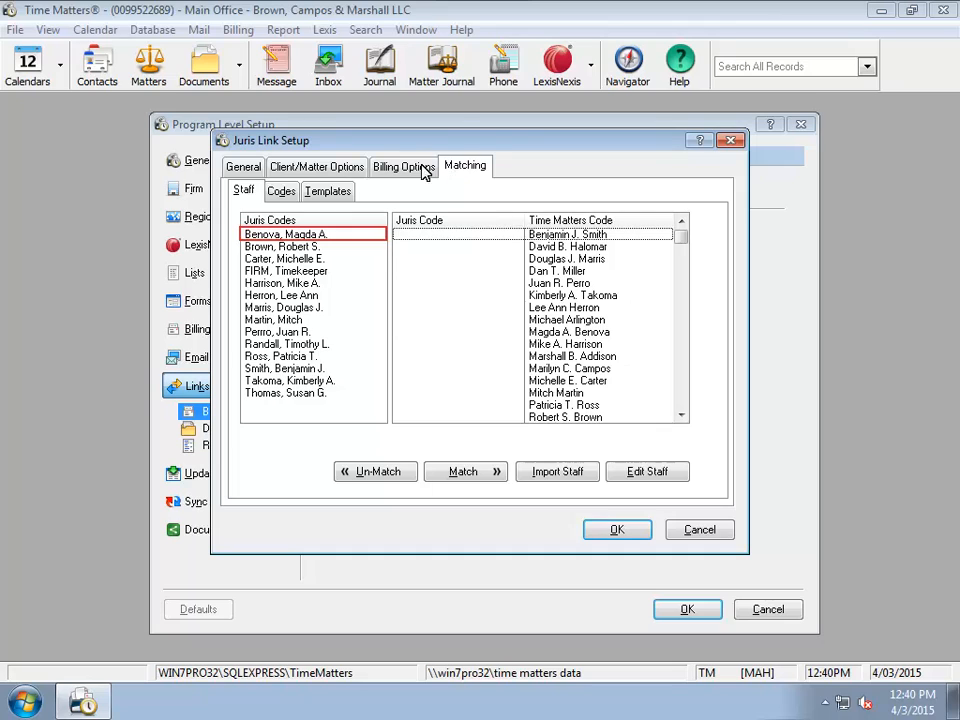
{"action": "left_click", "coordinate": [336, 237]}
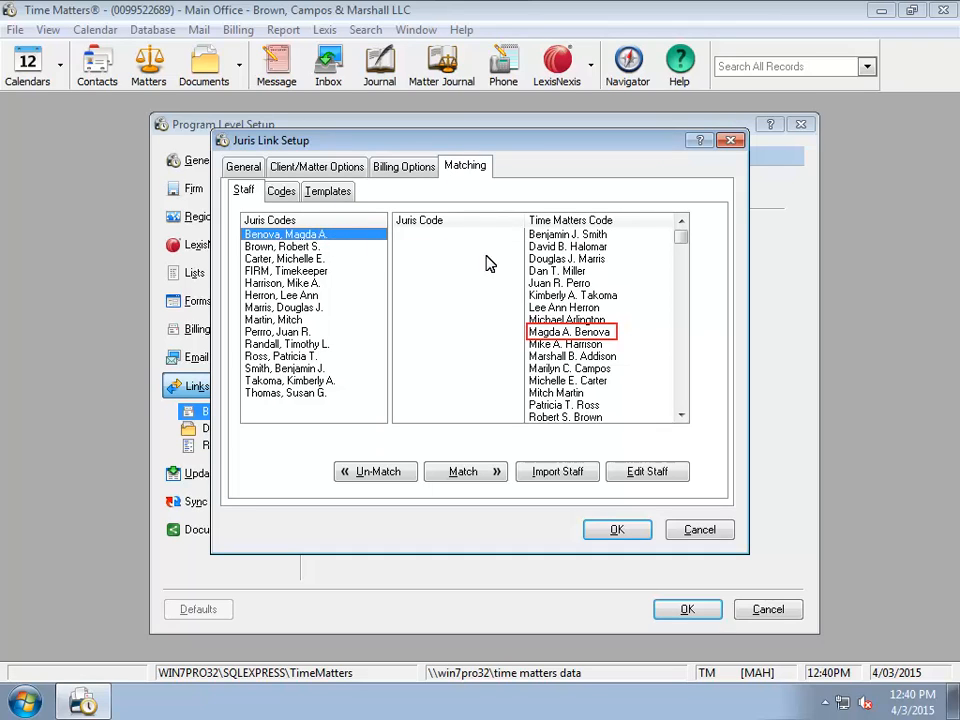
{"action": "left_click", "coordinate": [538, 336]}
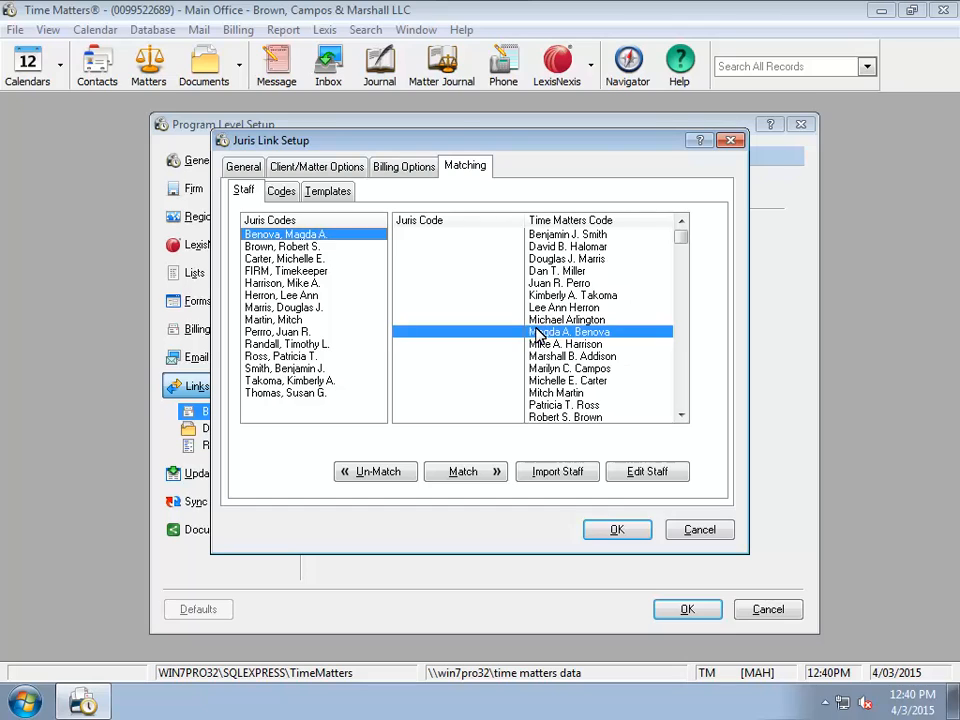
{"action": "left_click", "coordinate": [490, 468]}
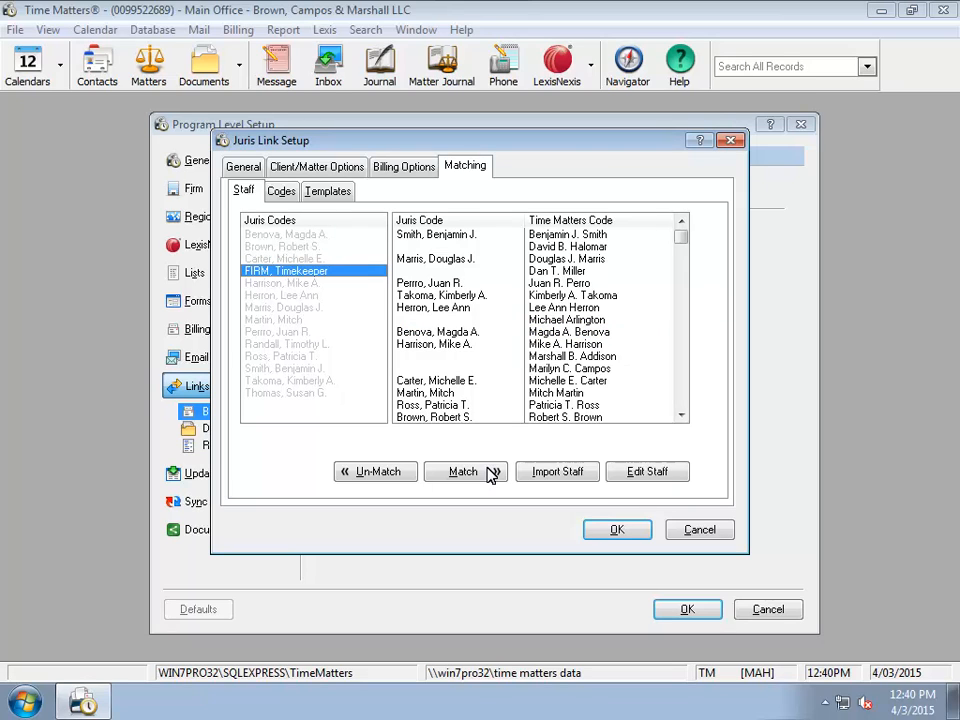
Step: Try a new staff record for FIRM, Timekeeper and the staff list, closing both unchanged
{"action": "left_click", "coordinate": [555, 473]}
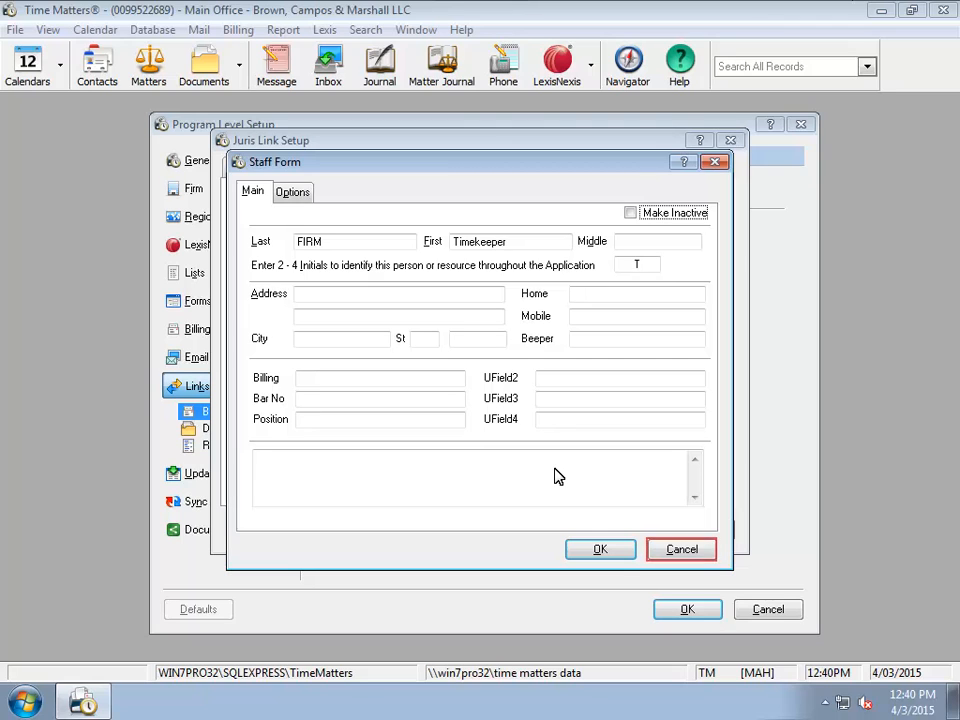
{"action": "left_click", "coordinate": [680, 550]}
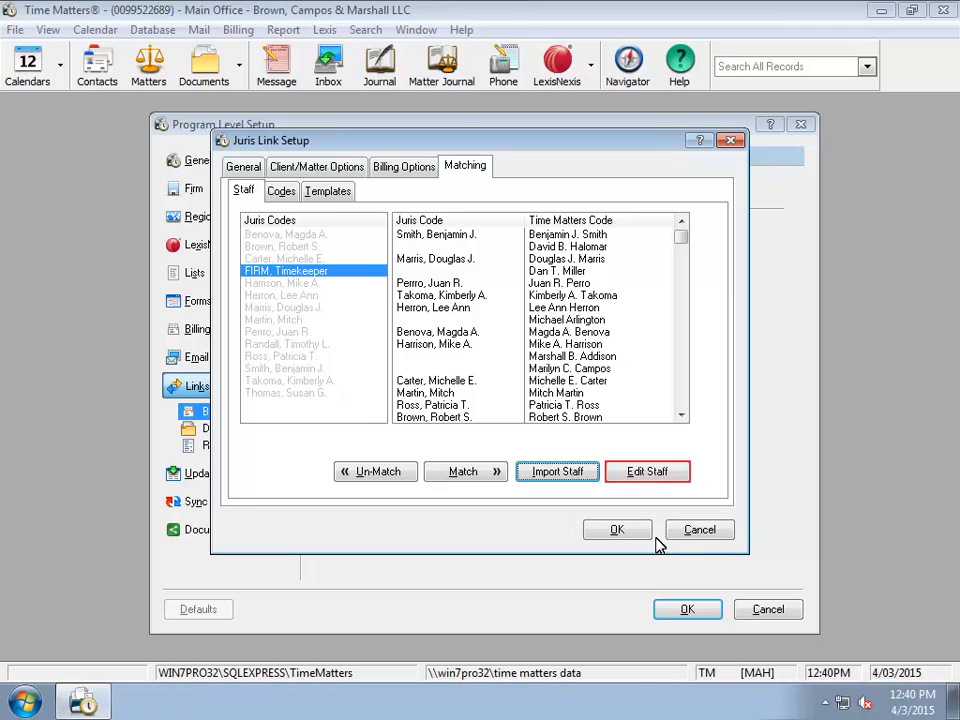
{"action": "left_click", "coordinate": [635, 470]}
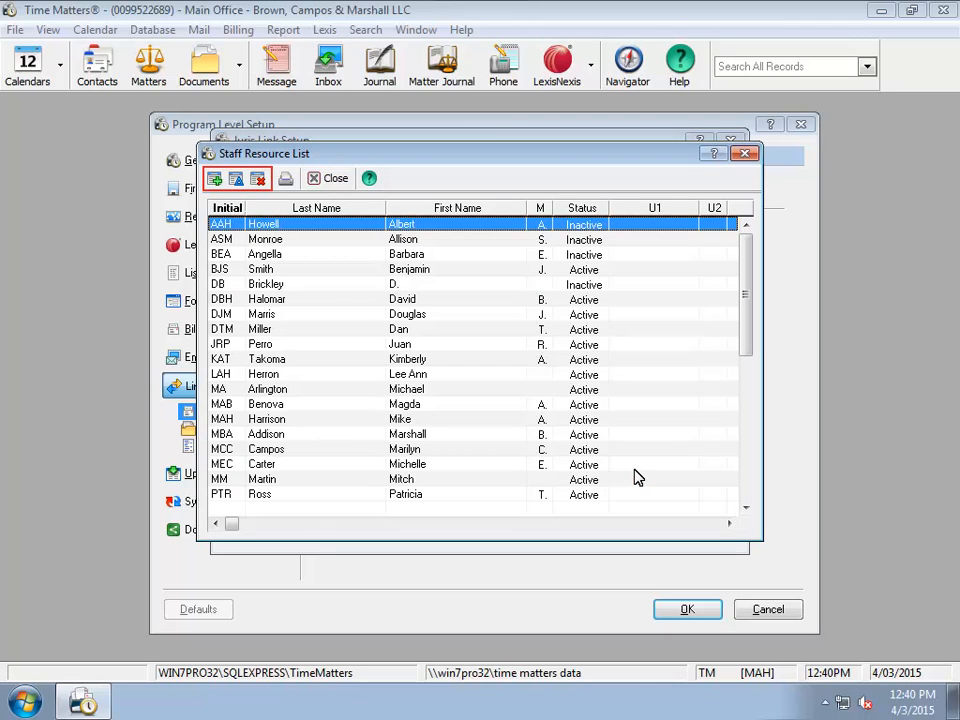
{"action": "left_click", "coordinate": [744, 154]}
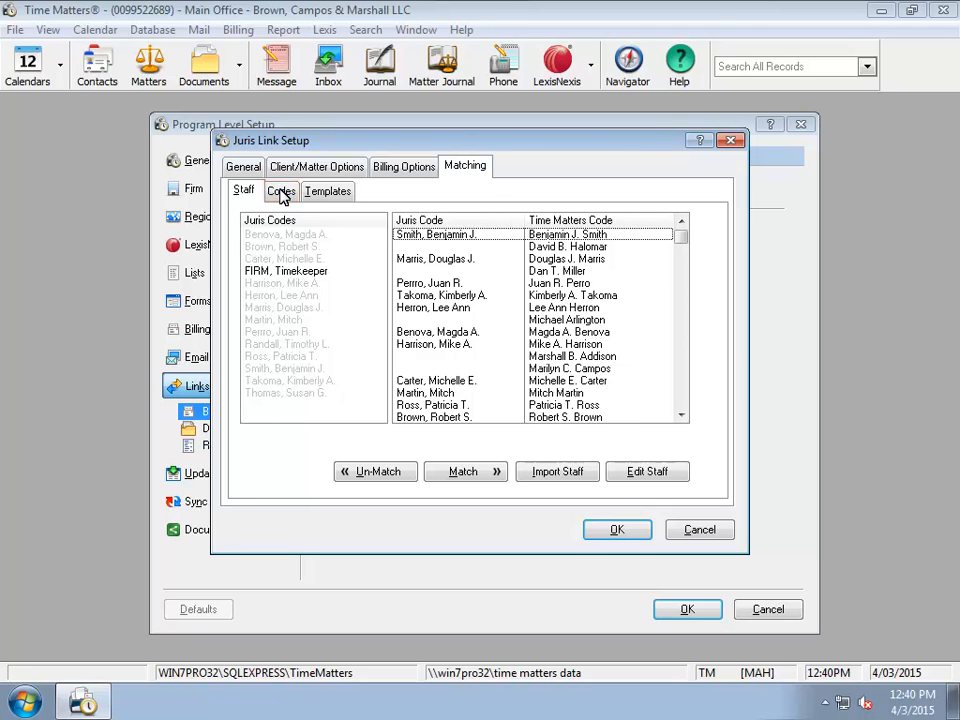
Step: Review the Contact, Matter and Billing code matches, then show the Templates list with Default Template
{"action": "left_click", "coordinate": [281, 191]}
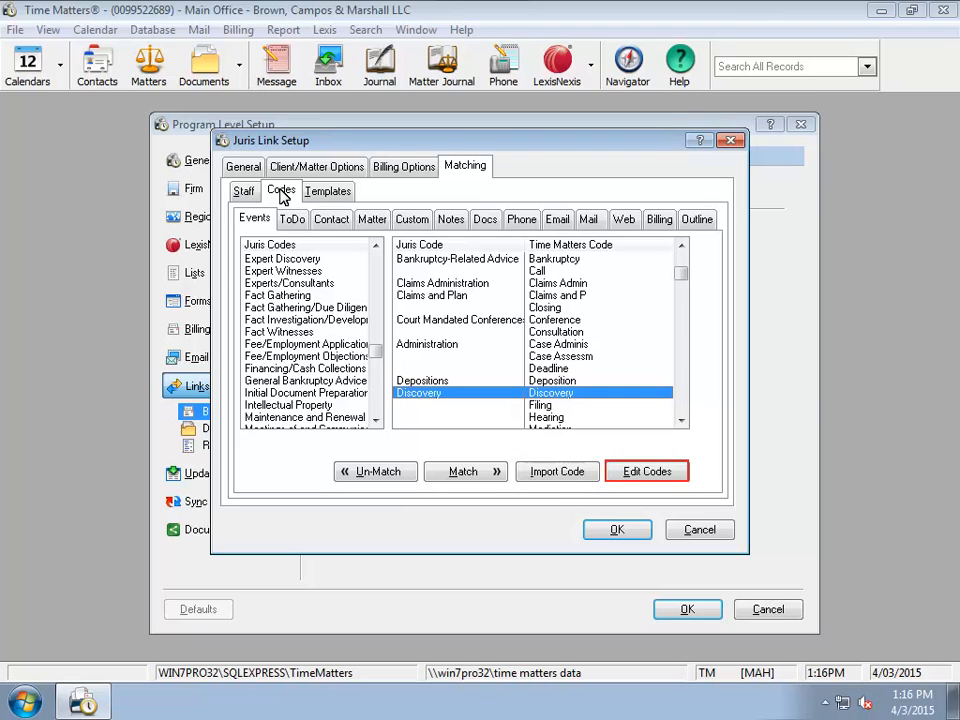
{"action": "left_click", "coordinate": [331, 220]}
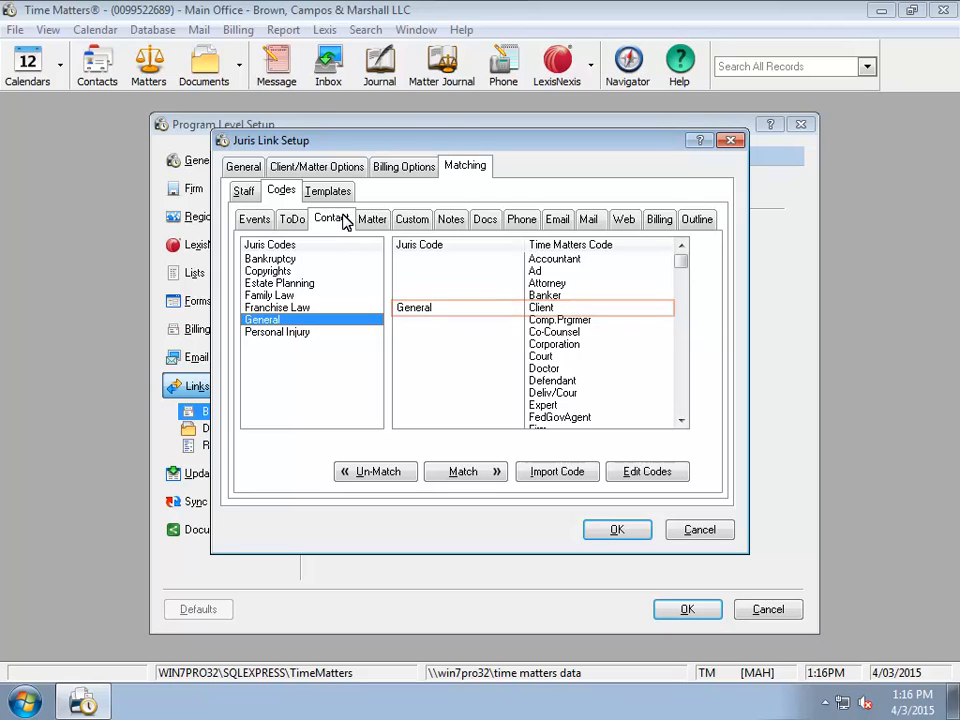
{"action": "left_click", "coordinate": [372, 219]}
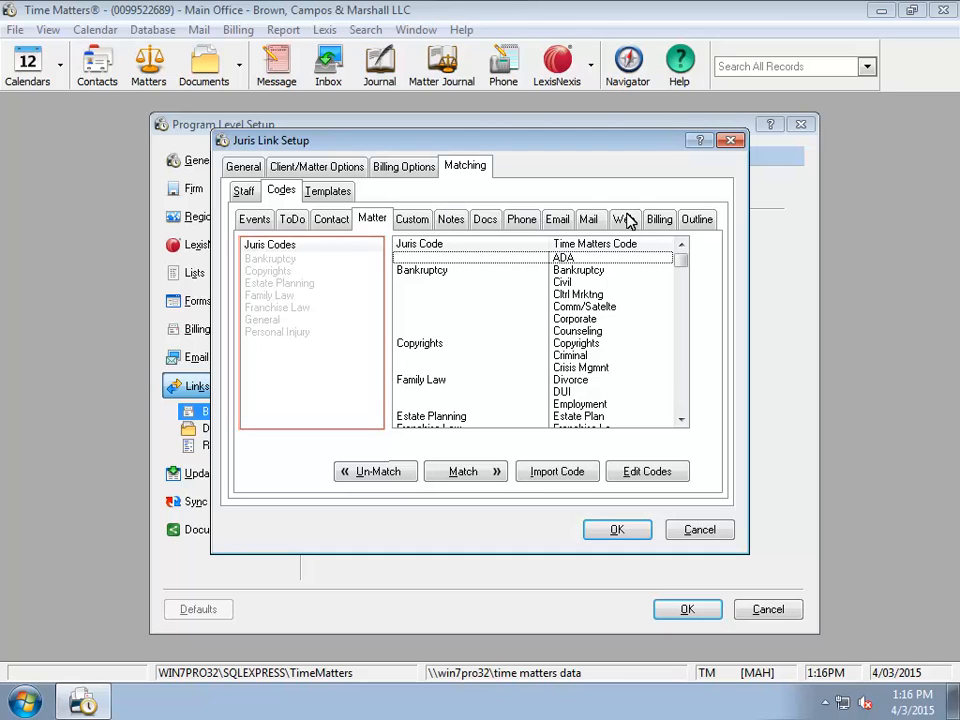
{"action": "left_click", "coordinate": [659, 221]}
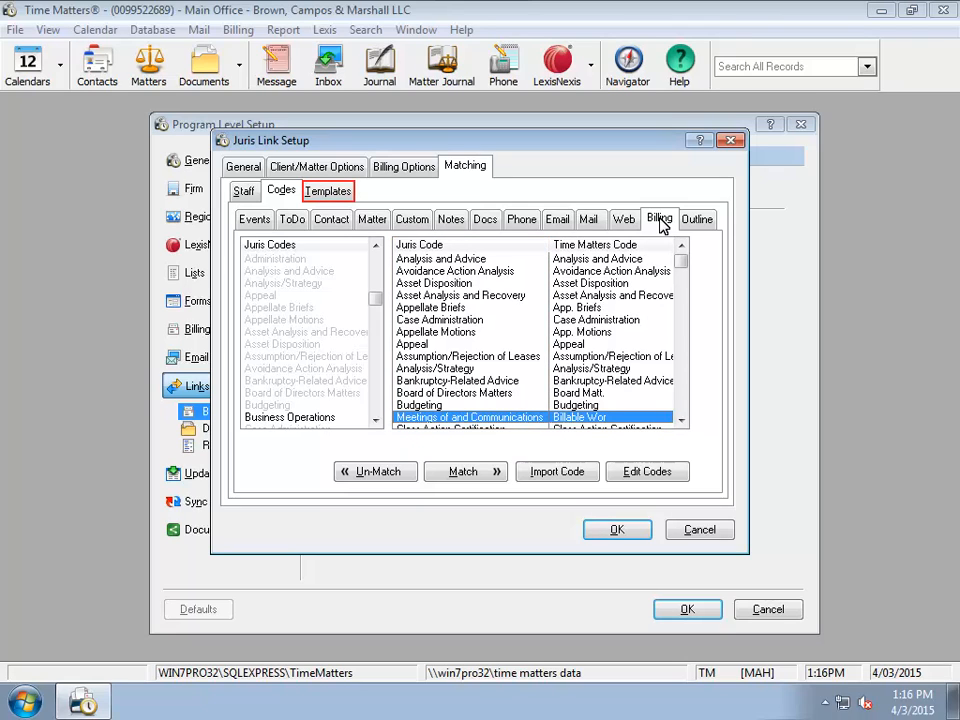
{"action": "left_click", "coordinate": [330, 194]}
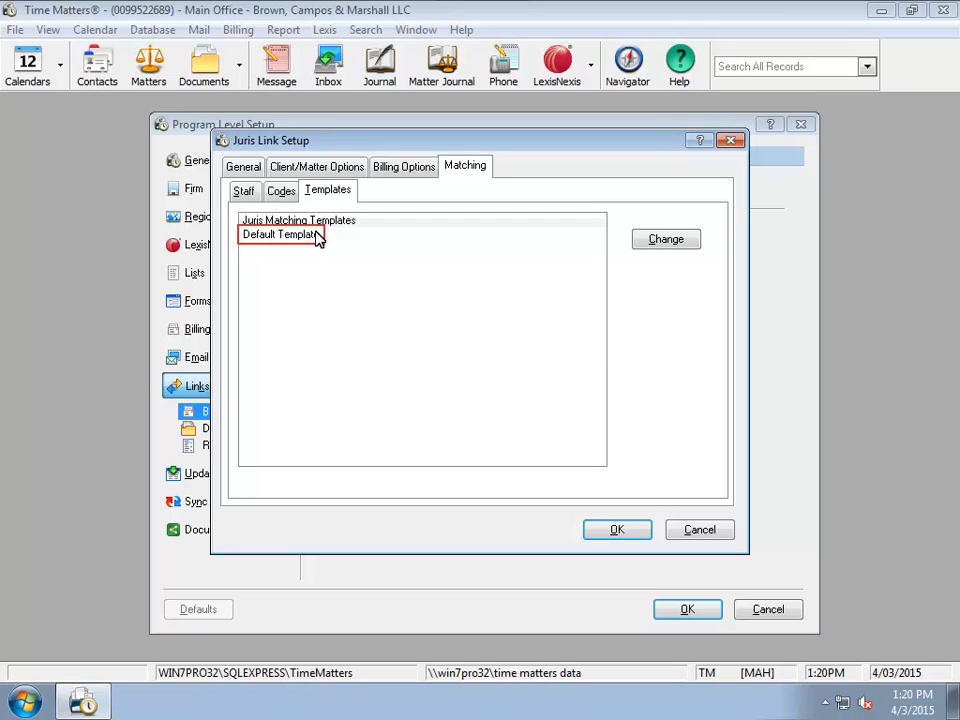
Step: Select Default Template in the Juris matching templates list
{"action": "left_click", "coordinate": [316, 236]}
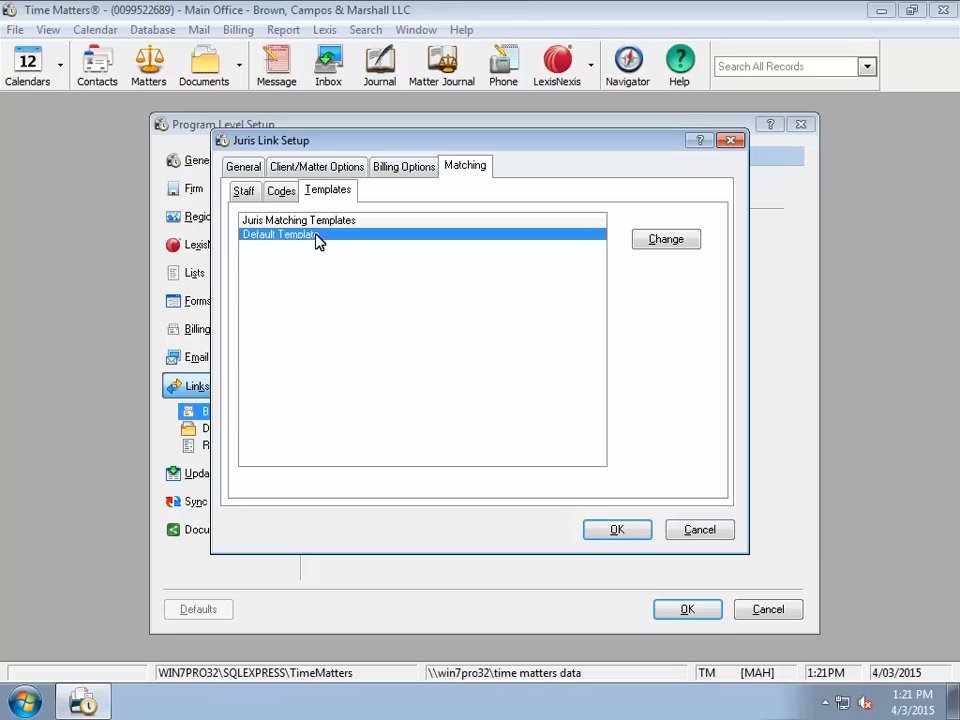
Step: Review Default Template's contact and matter mappings, like Nick Name to MatRef, and accept them
{"action": "left_click", "coordinate": [652, 240]}
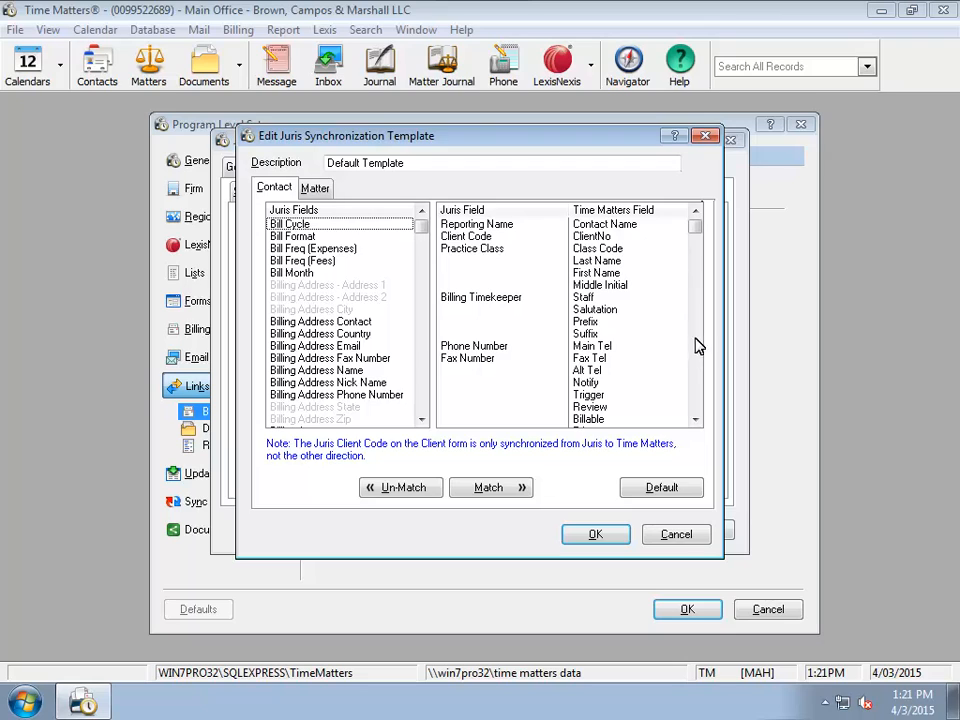
{"action": "left_click", "coordinate": [698, 393]}
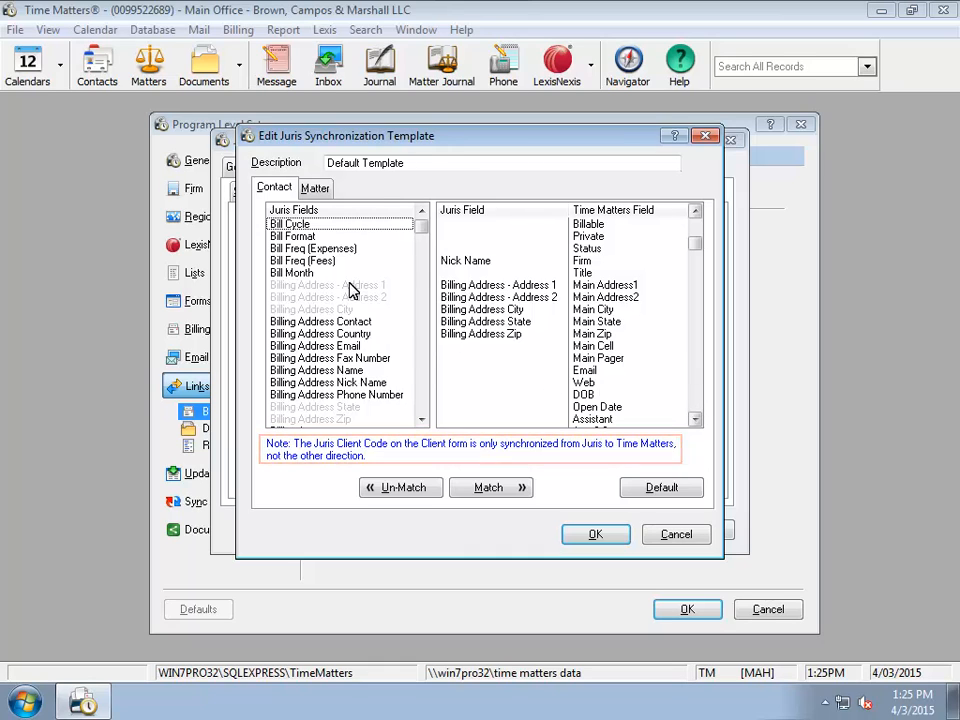
{"action": "left_click", "coordinate": [316, 188]}
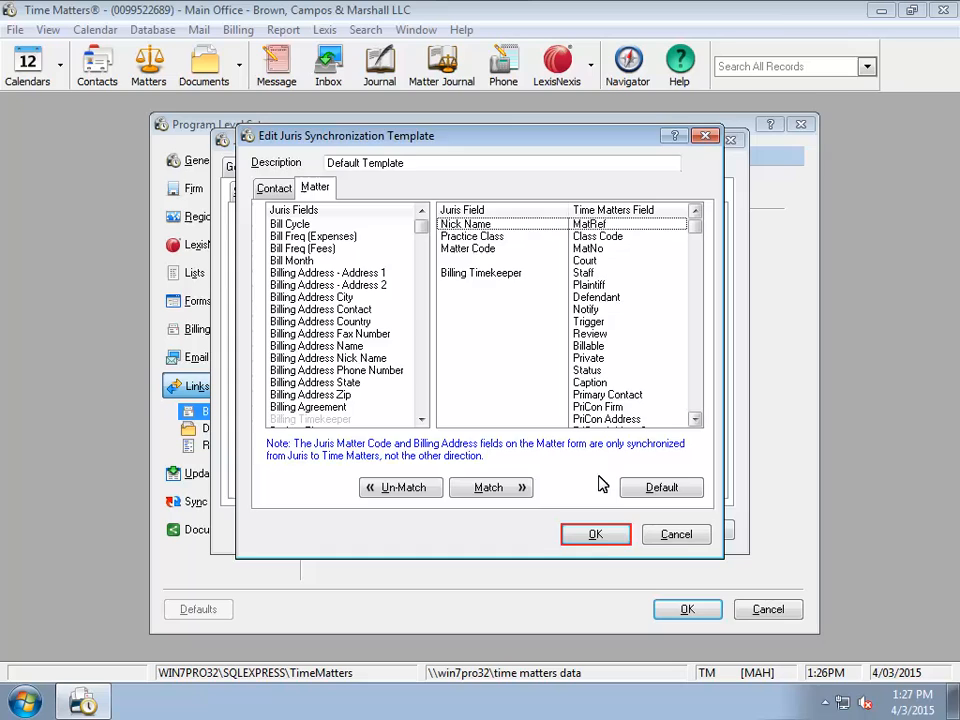
{"action": "left_click", "coordinate": [598, 535]}
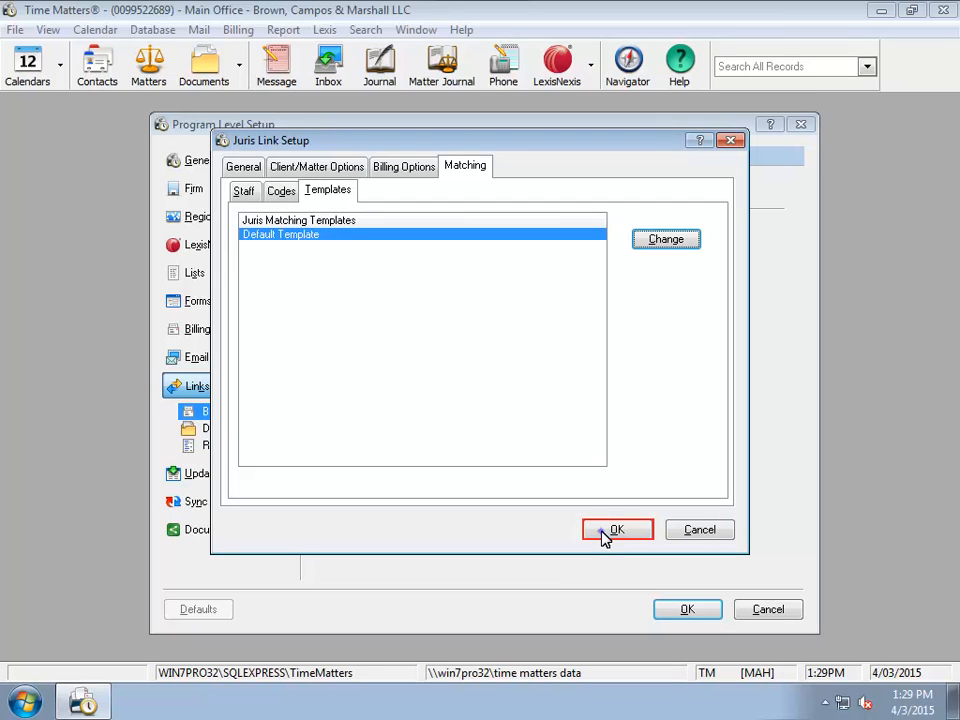
Step: Save the Juris Link Setup and Program Level Setup settings so Time Matters restarts
{"action": "left_click", "coordinate": [616, 530]}
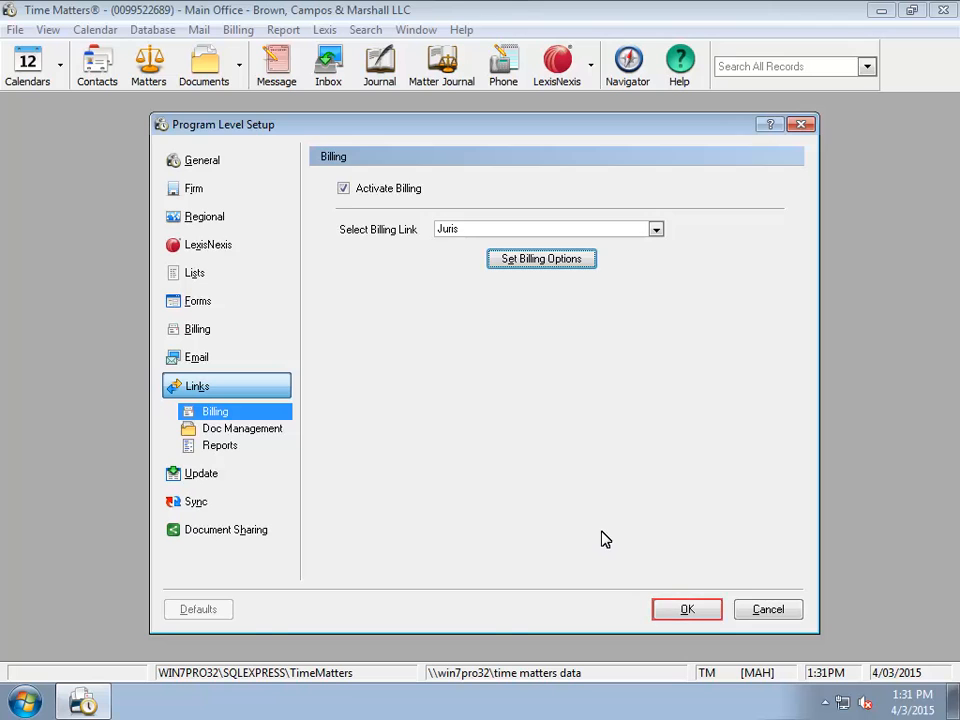
{"action": "left_click", "coordinate": [677, 611]}
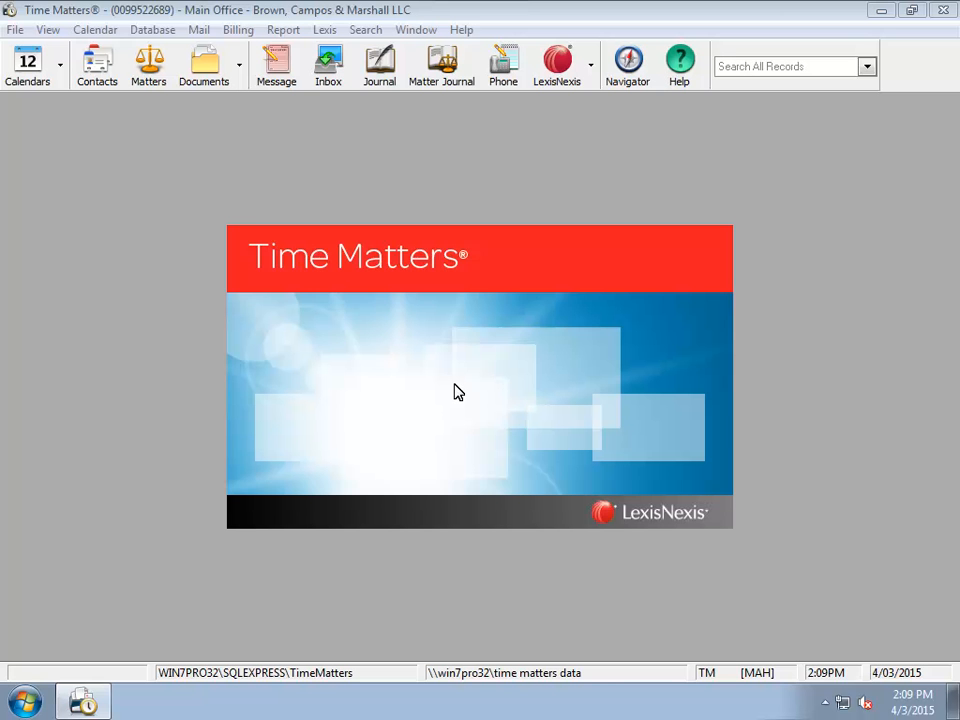
Step: Open User Level Setup via File > Setup > General and show the Links > Billing page
{"action": "left_click", "coordinate": [15, 29]}
{"action": "mouse_move", "coordinate": [116, 165]}
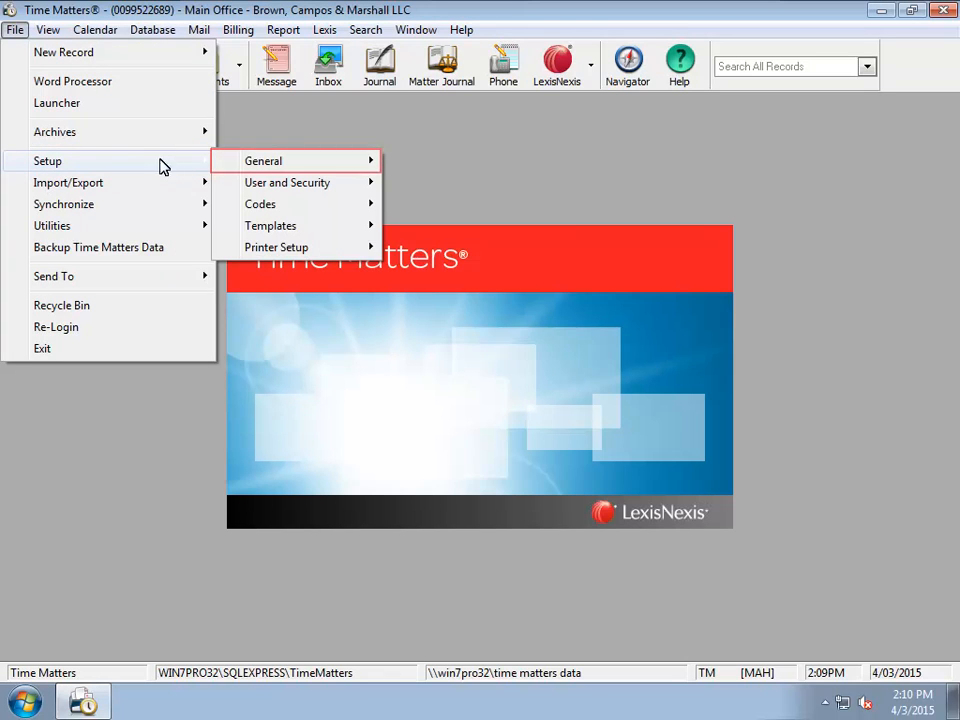
{"action": "mouse_move", "coordinate": [268, 165]}
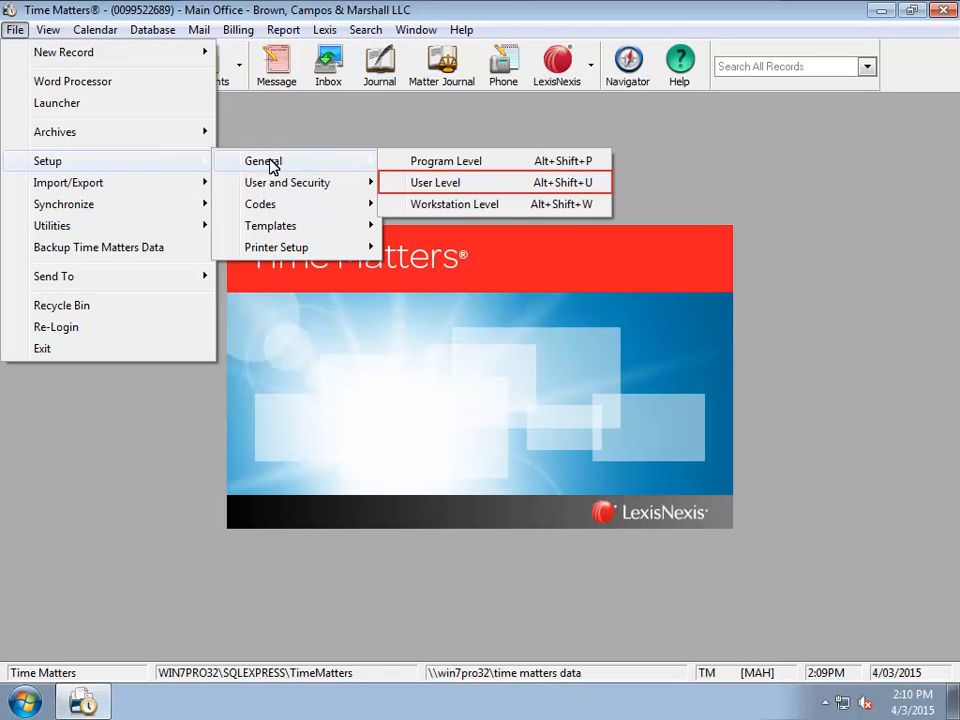
{"action": "left_click", "coordinate": [440, 183]}
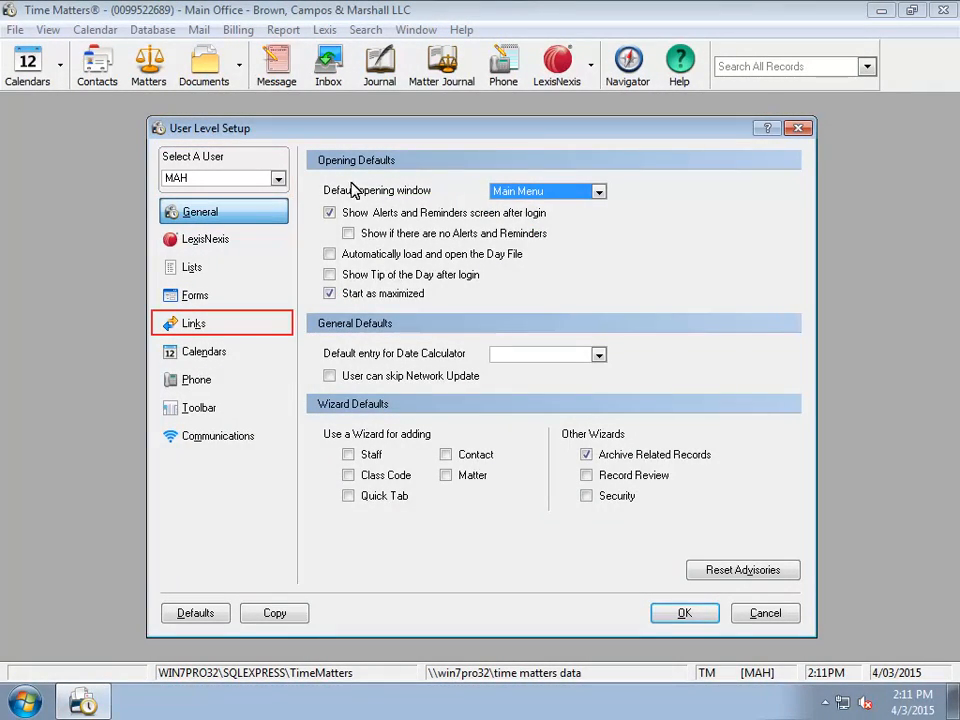
{"action": "left_click", "coordinate": [210, 323]}
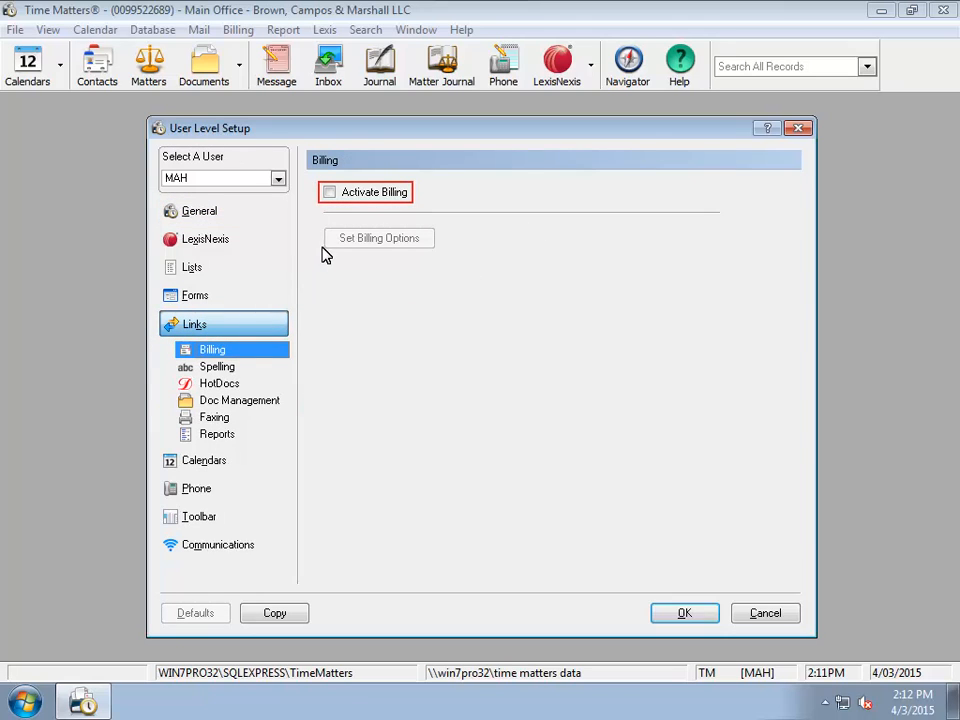
Step: Activate billing for this user and verify the Juris link test succeeds
{"action": "left_click", "coordinate": [331, 193]}
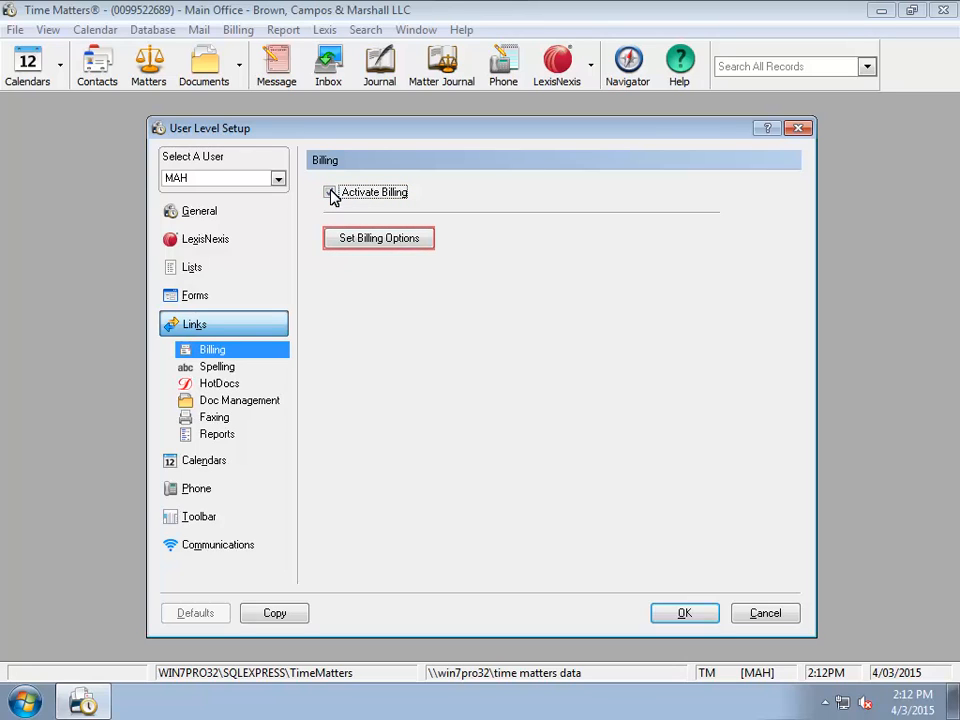
{"action": "left_click", "coordinate": [379, 240]}
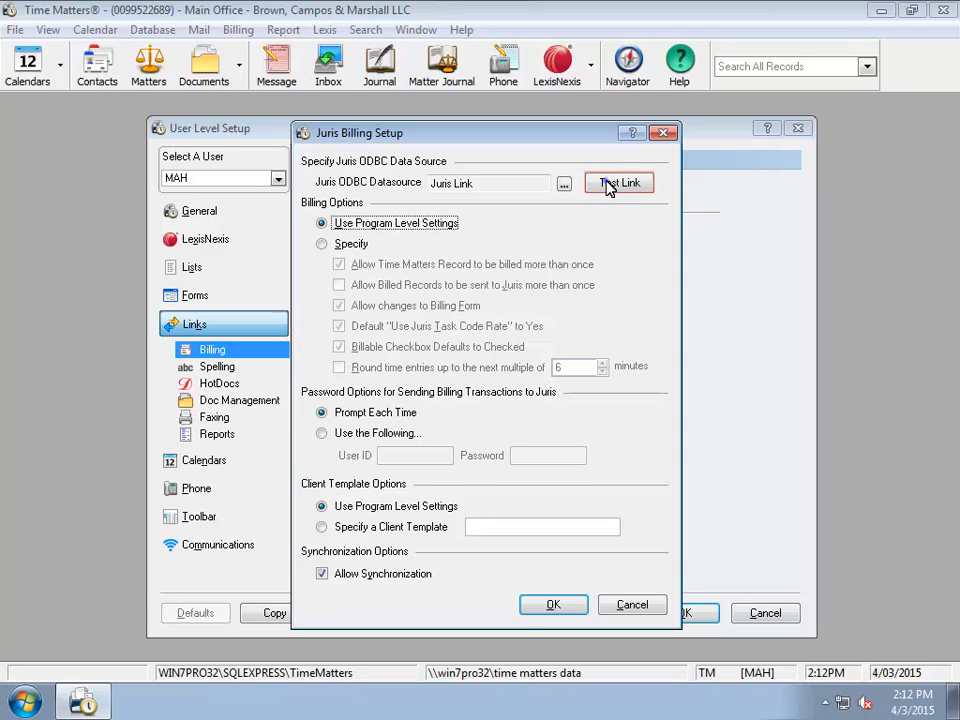
{"action": "left_click", "coordinate": [606, 190]}
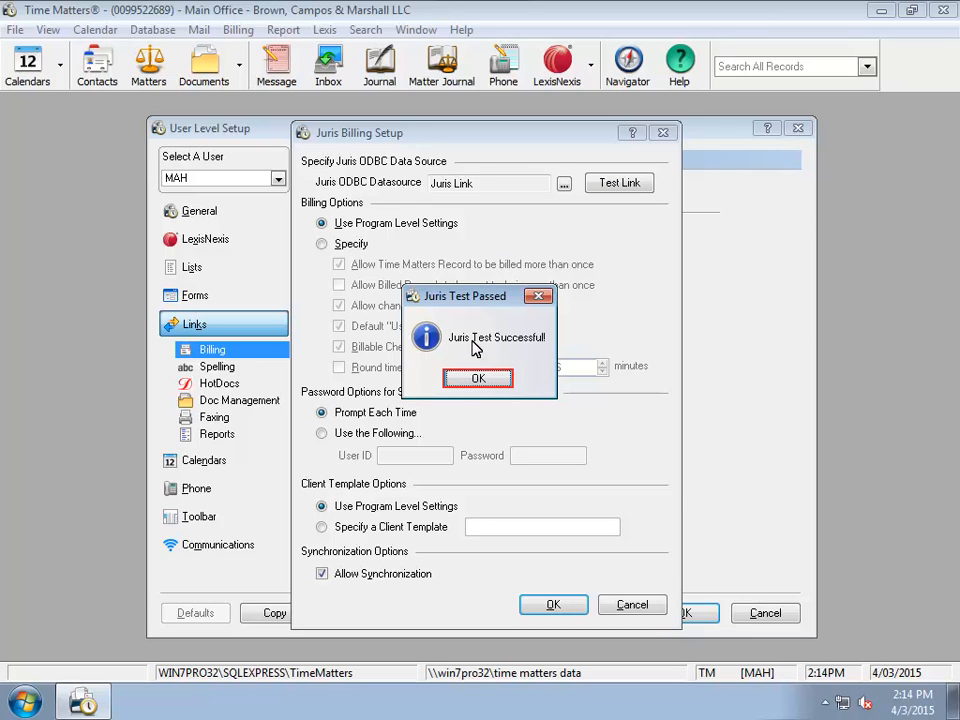
{"action": "left_click", "coordinate": [476, 379]}
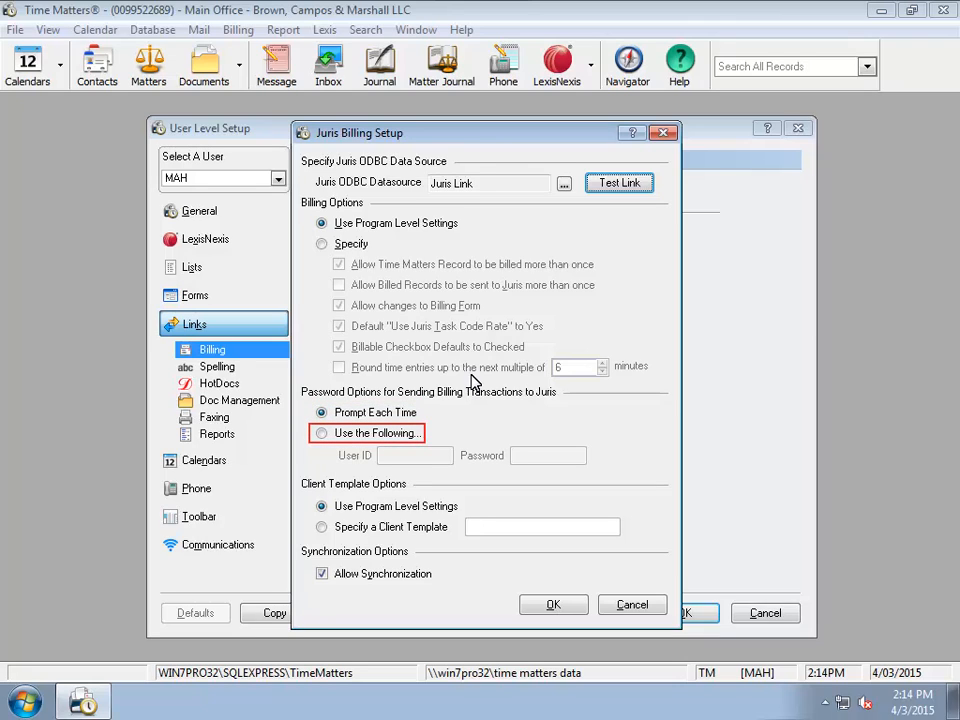
Step: Store the user's fixed Juris user ID and password, then save the billing and user settings
{"action": "left_click", "coordinate": [321, 434]}
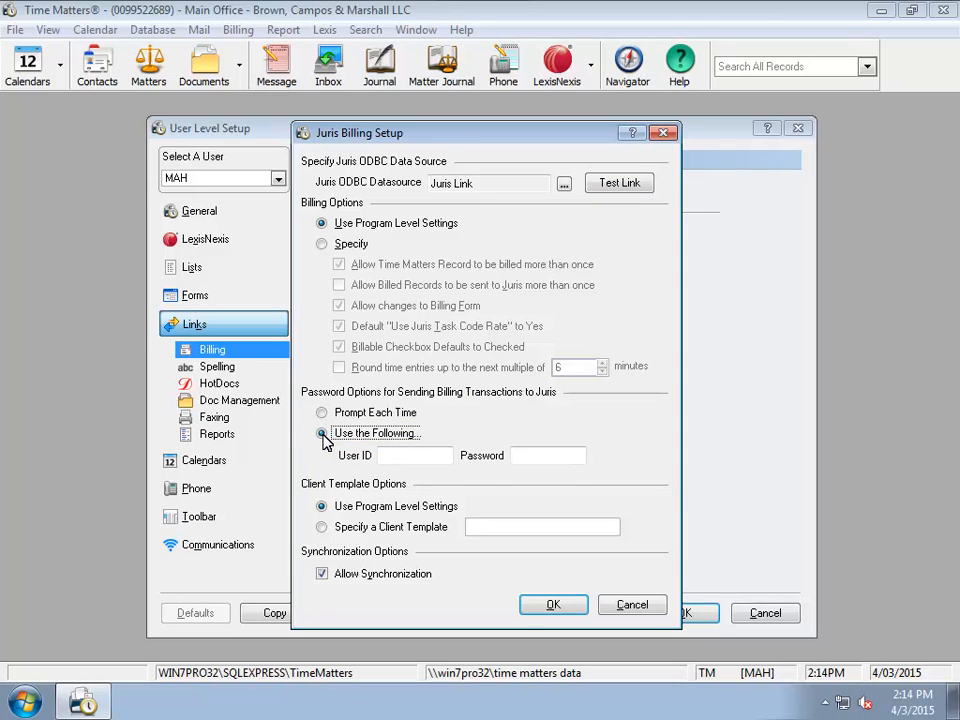
{"action": "left_click", "coordinate": [431, 457]}
{"action": "type", "text": "MAH"}
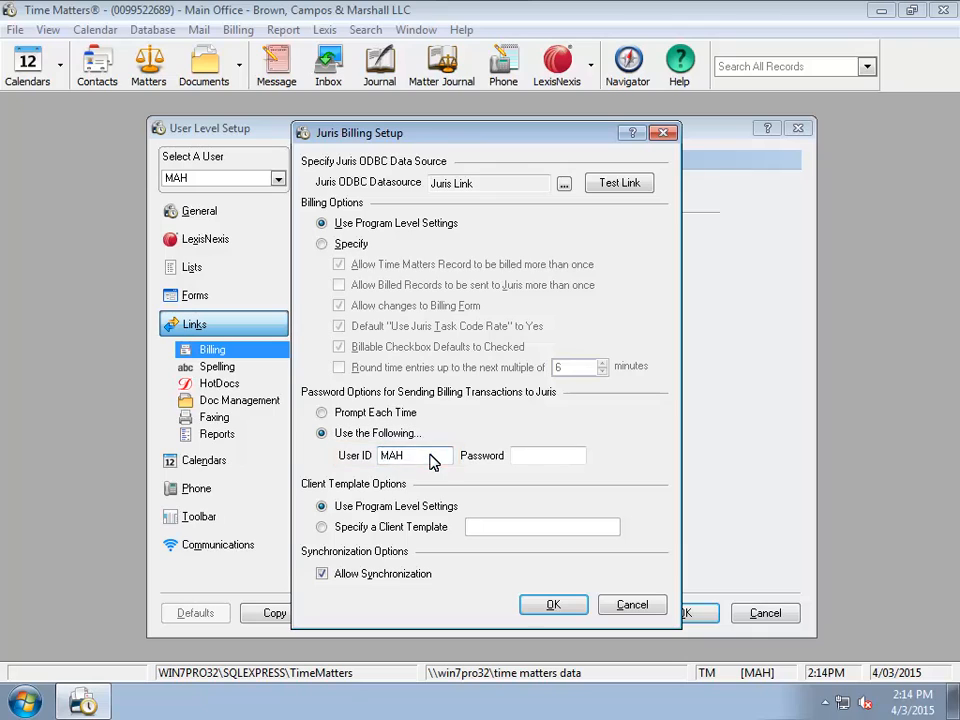
{"action": "left_click", "coordinate": [572, 460]}
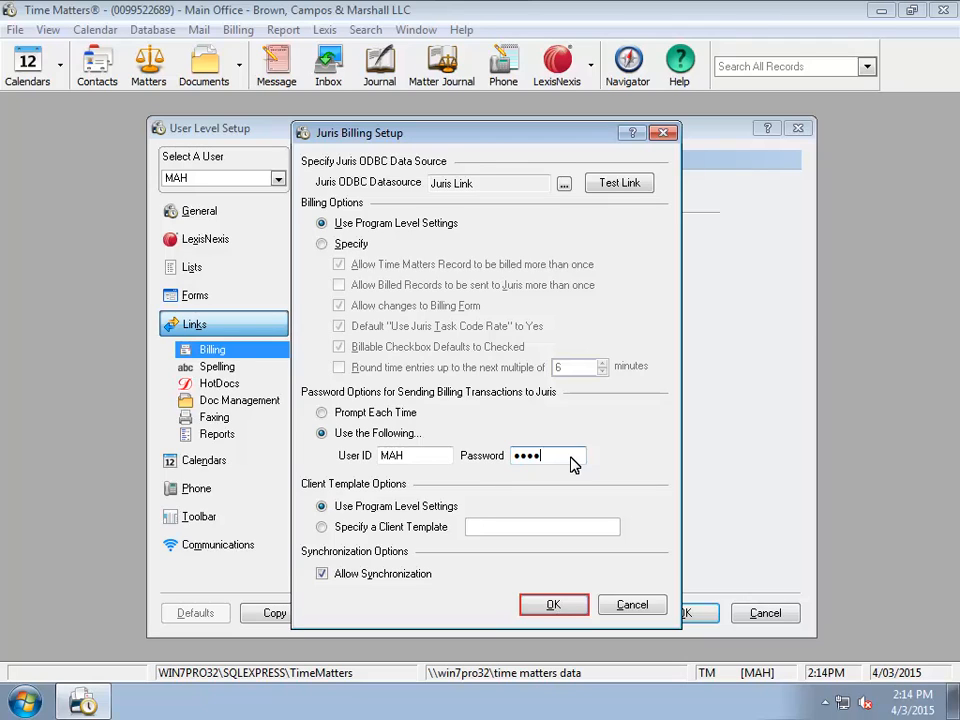
{"action": "left_click", "coordinate": [581, 605]}
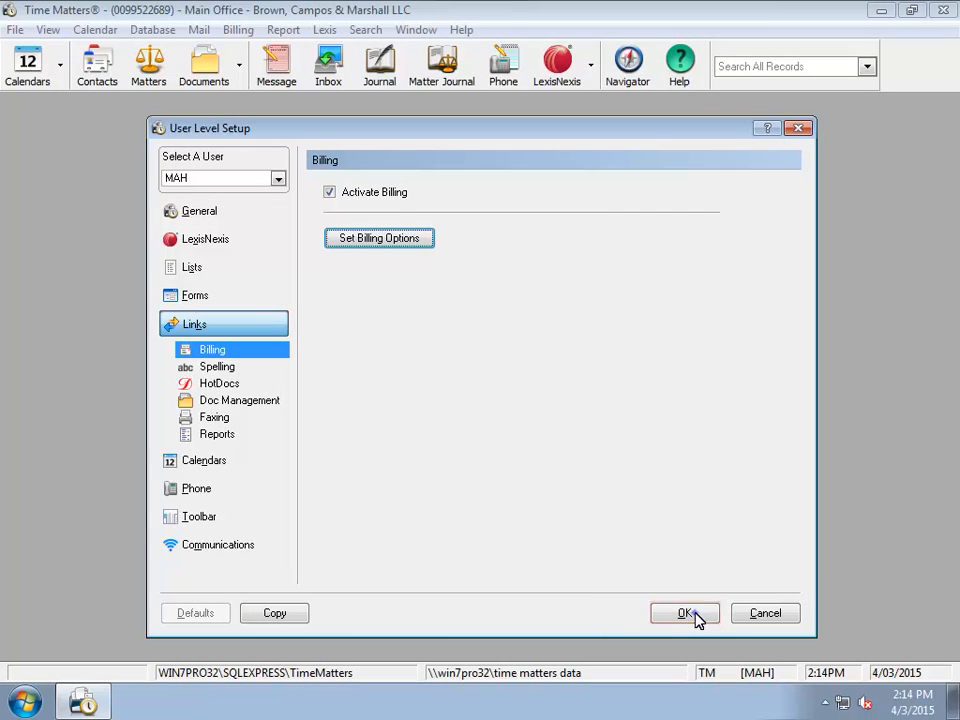
{"action": "left_click", "coordinate": [695, 613]}
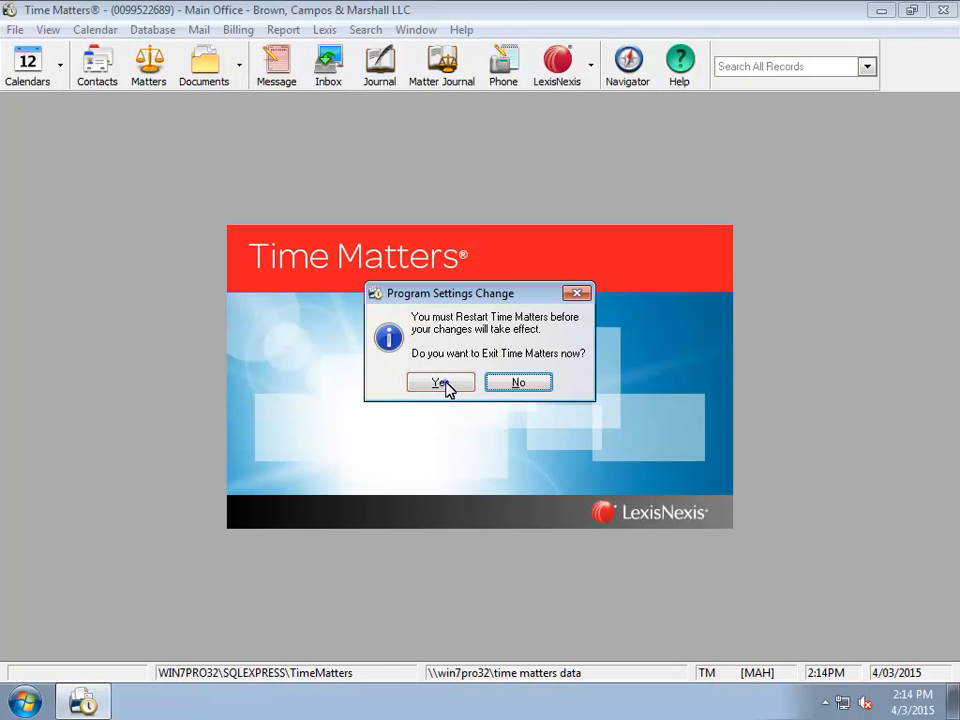
Step: Confirm the exit prompt so Time Matters restarts with the new billing settings
{"action": "left_click", "coordinate": [440, 383]}
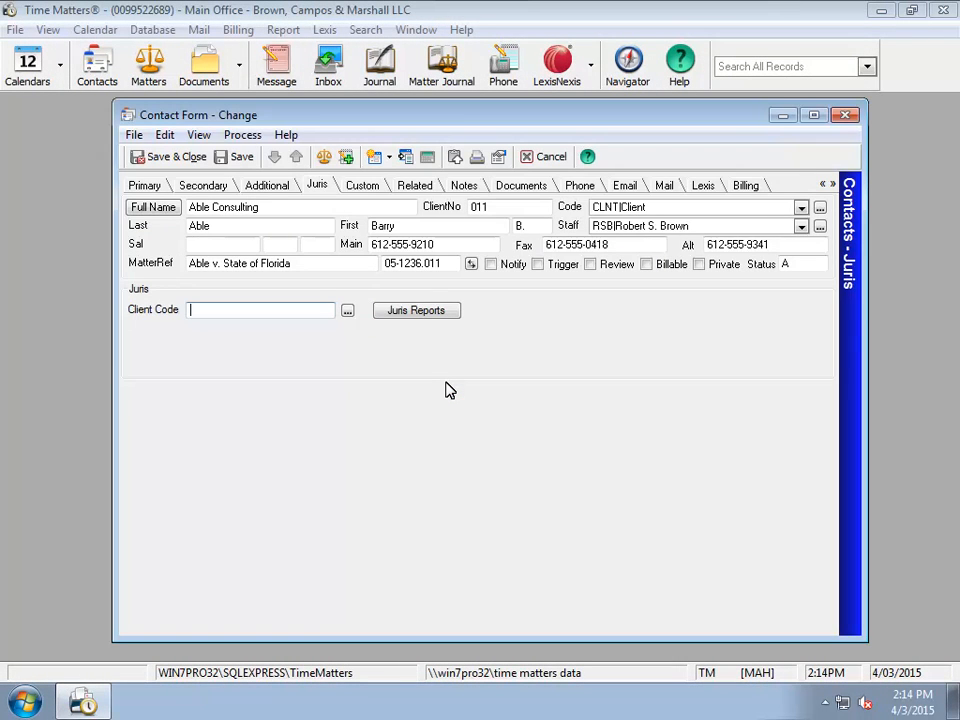